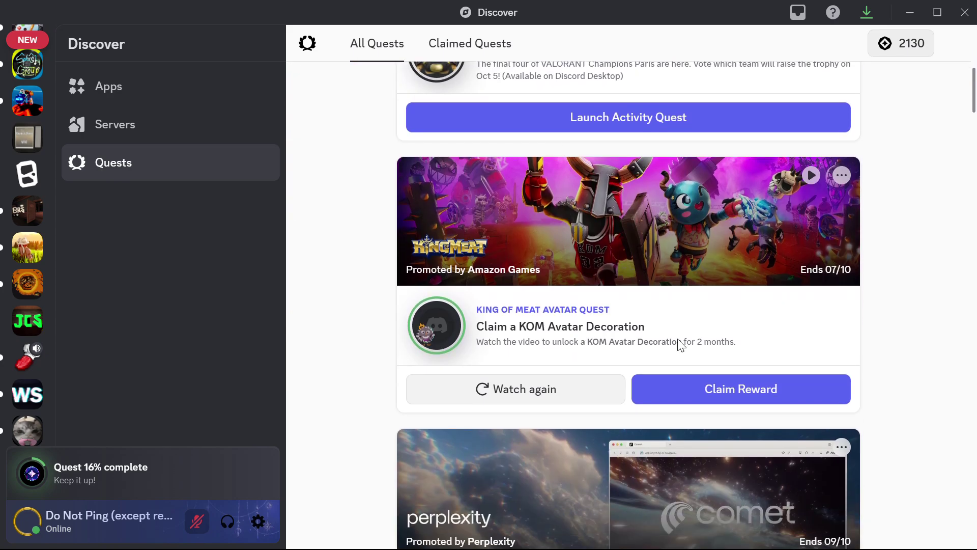
Step: Look through the quest list and examine the Comet AI Browser play quest offering 5000 Orbs
scroll(681, 345, down, 8)
scroll(540, 284, up, 2)
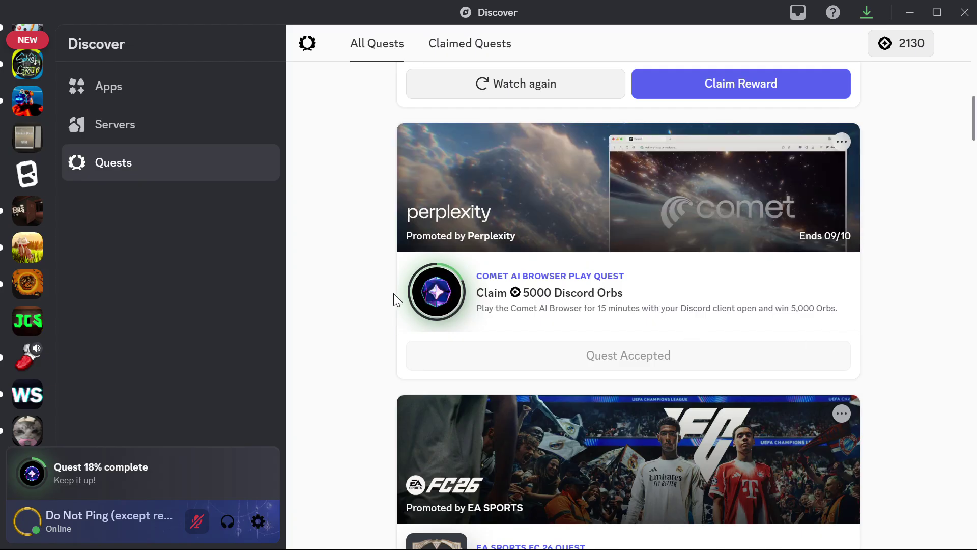
scroll(541, 303, up, 1)
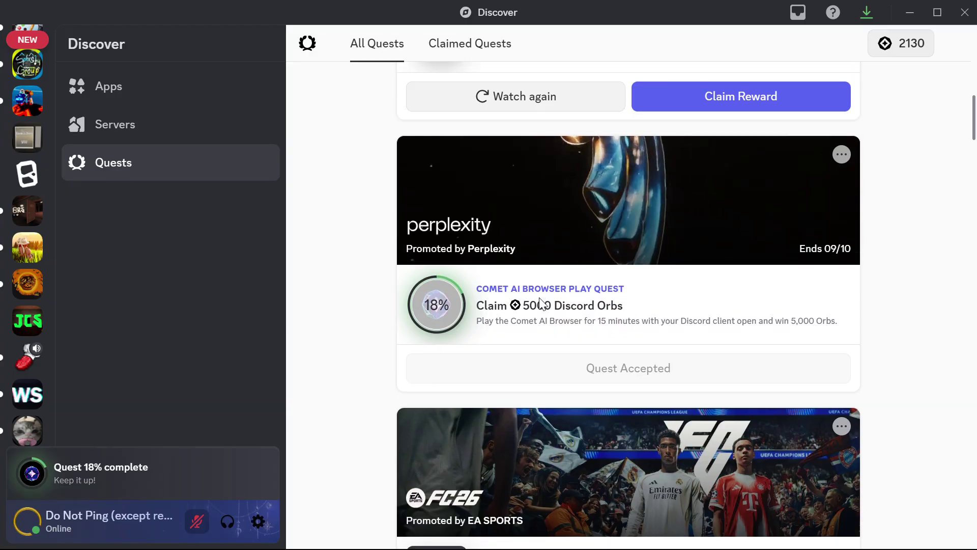
scroll(541, 303, up, 15)
scroll(539, 305, down, 15)
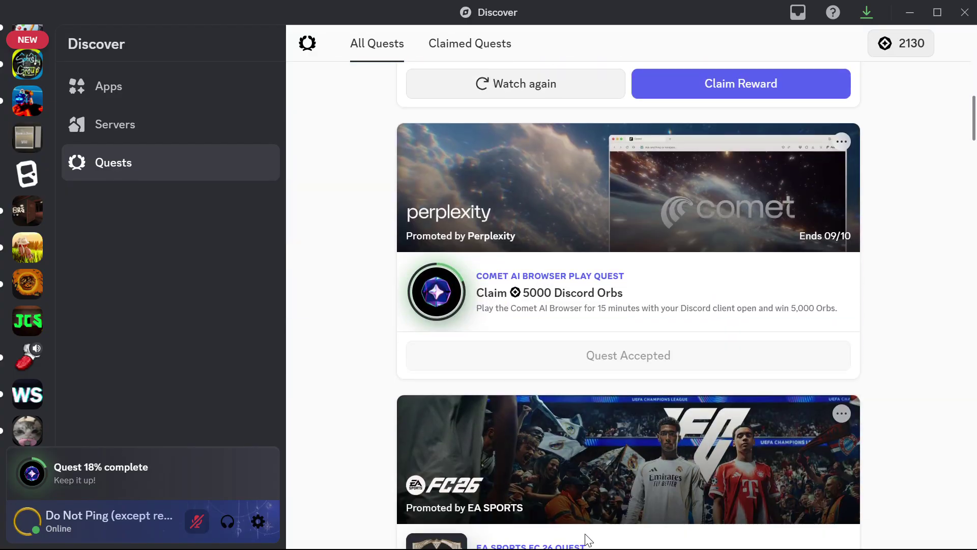
Step: Switch to Chrome and read the "Complete Recent Discord Quest" gist's usage instructions and FAQ
key(alt+Tab)
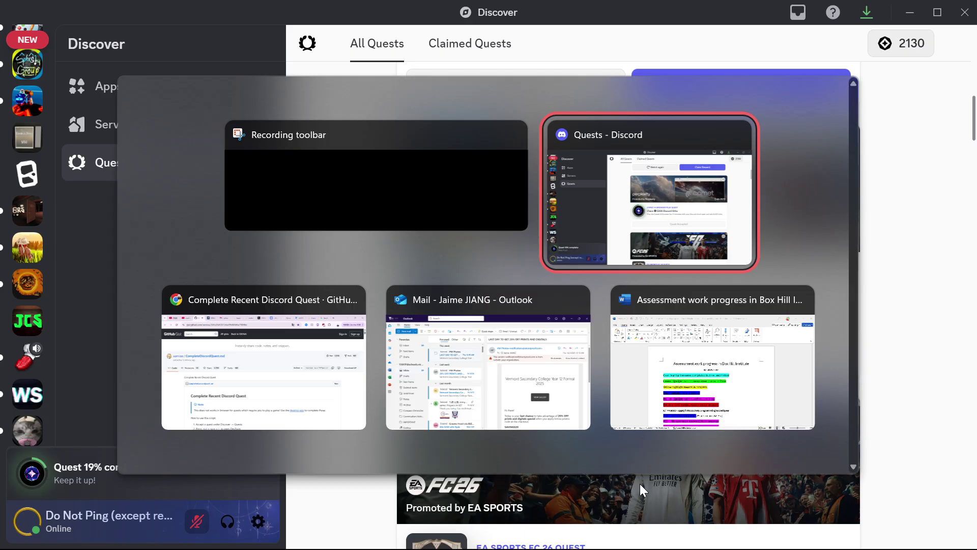
key(alt+Tab)
scroll(310, 367, down, 6)
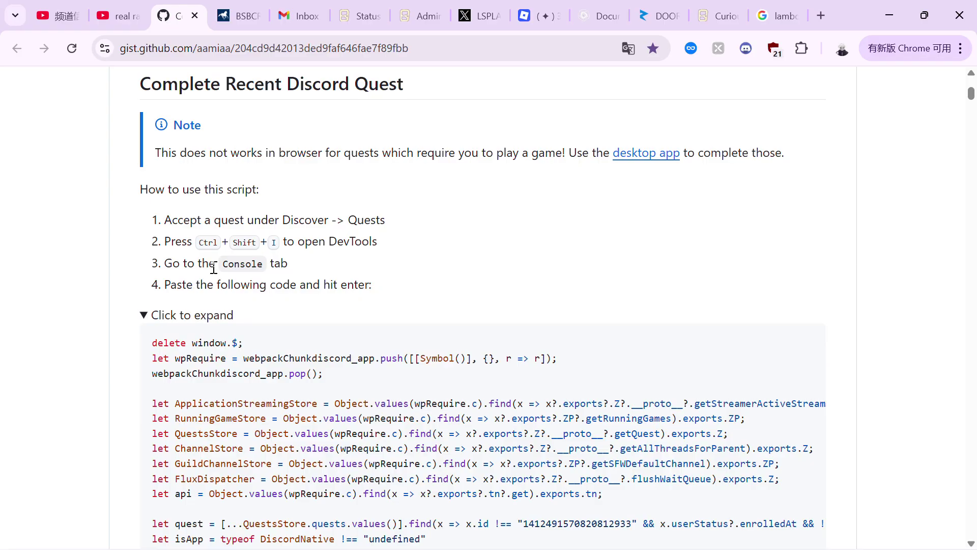
scroll(272, 261, up, 3)
scroll(188, 334, down, 20)
scroll(257, 275, down, 15)
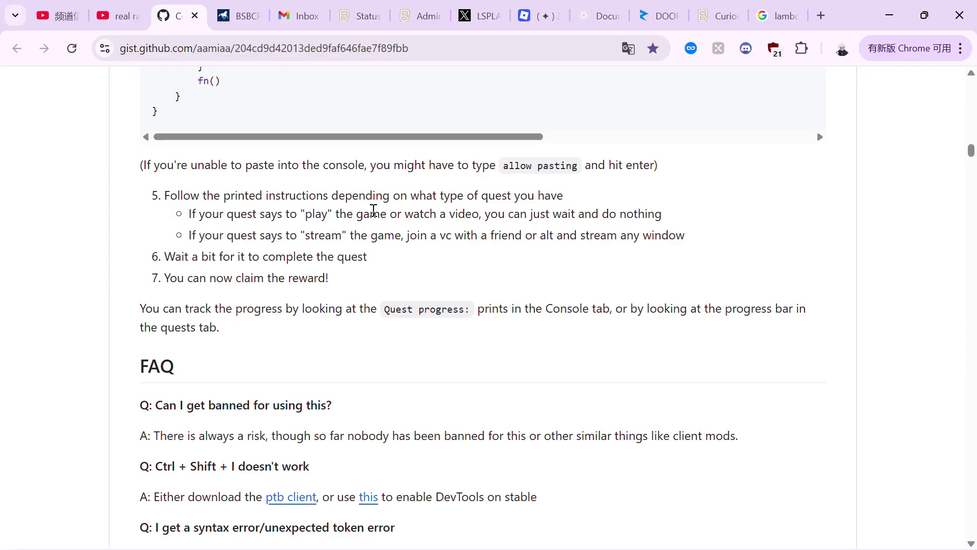
scroll(384, 269, down, 1)
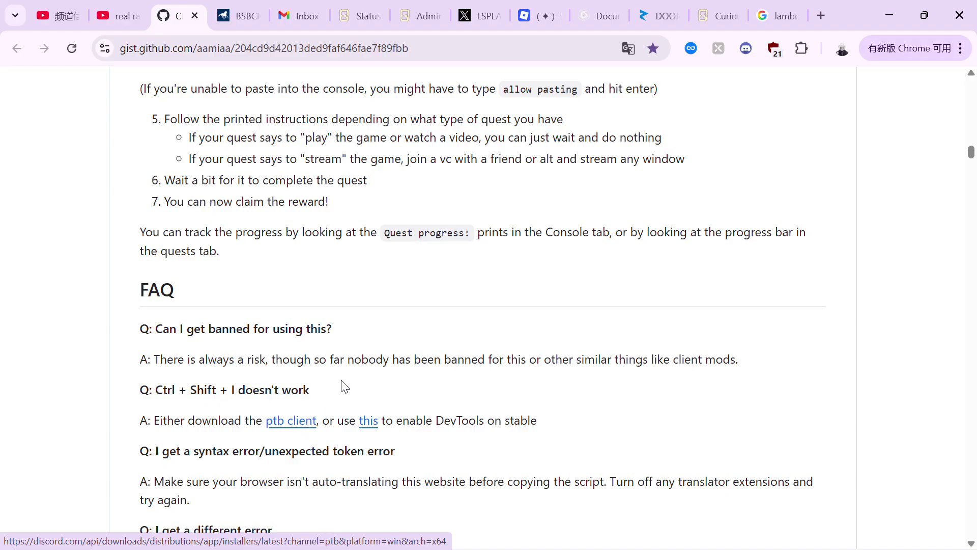
Step: Copy the gist's entire quest script, from "delete window.$;" to the final closing brace
scroll(382, 339, up, 15)
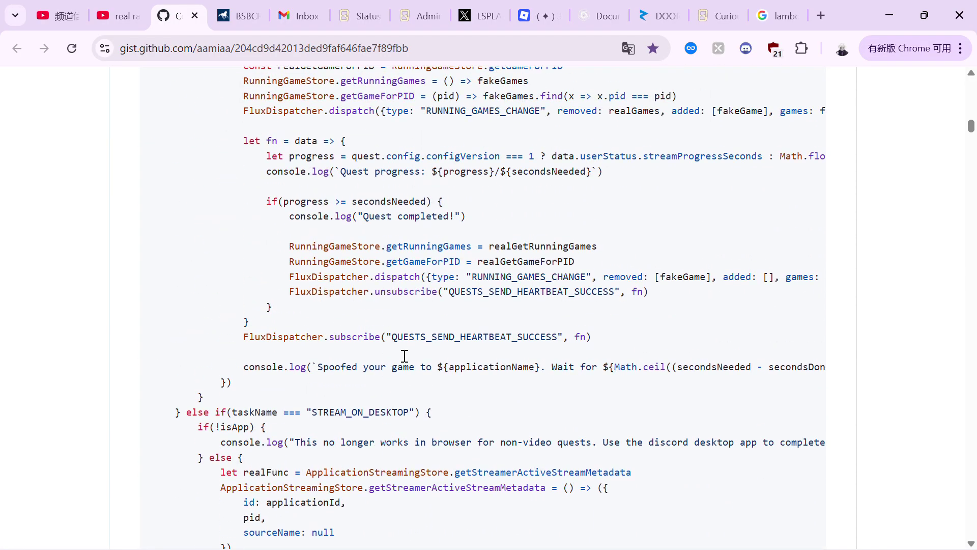
scroll(441, 437, up, 20)
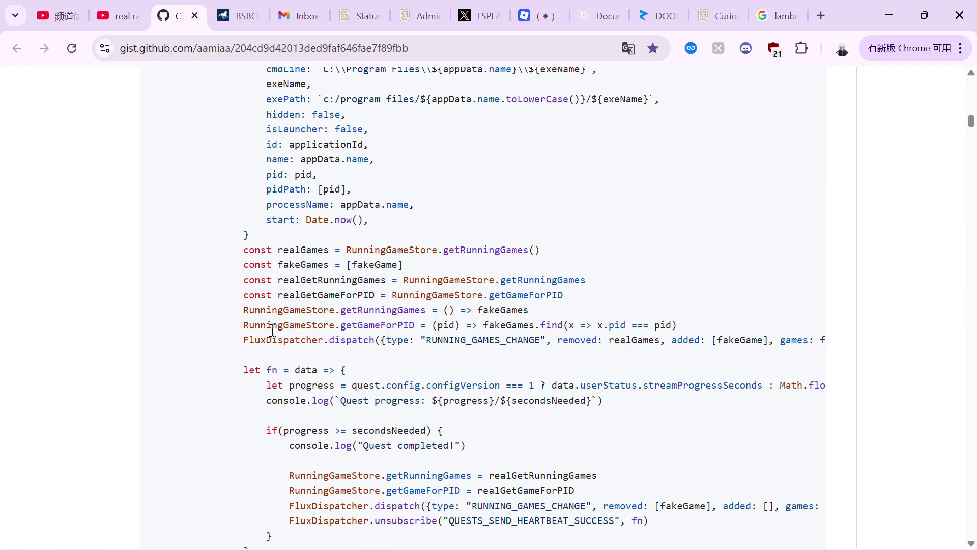
scroll(195, 278, up, 8)
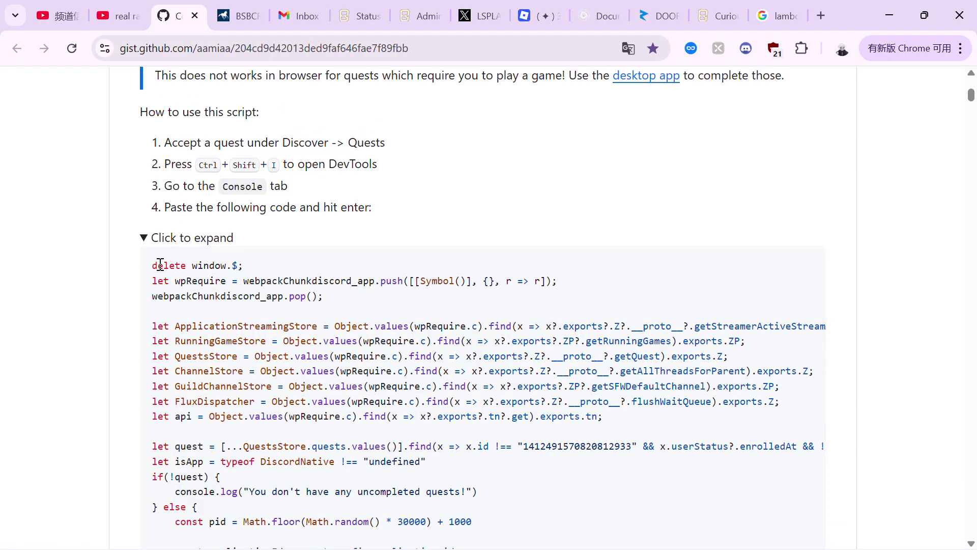
drag(152, 265, 301, 281)
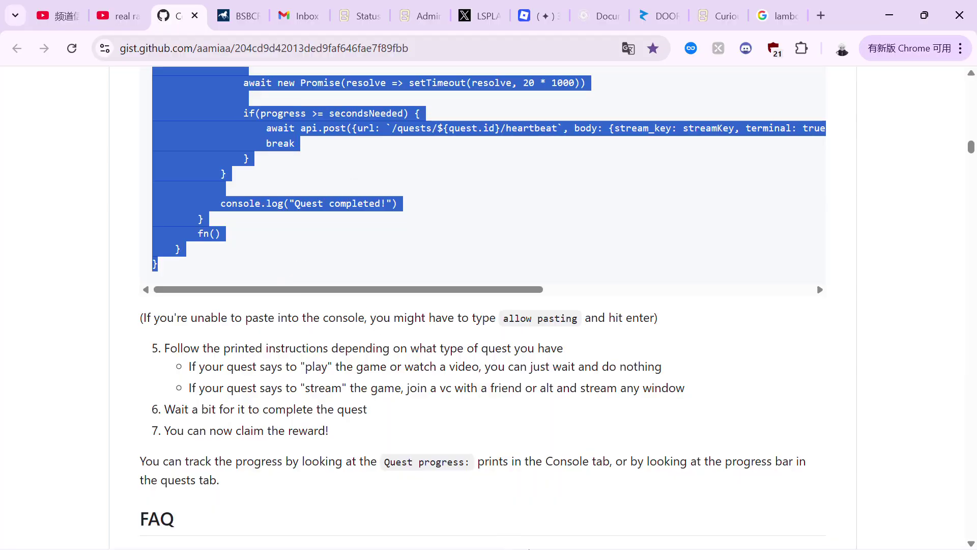
Step: Switch back to Discord, open the developer console and enter "allow pasting" to permit pasted code
key(alt+Tab)
key(alt+Tab)
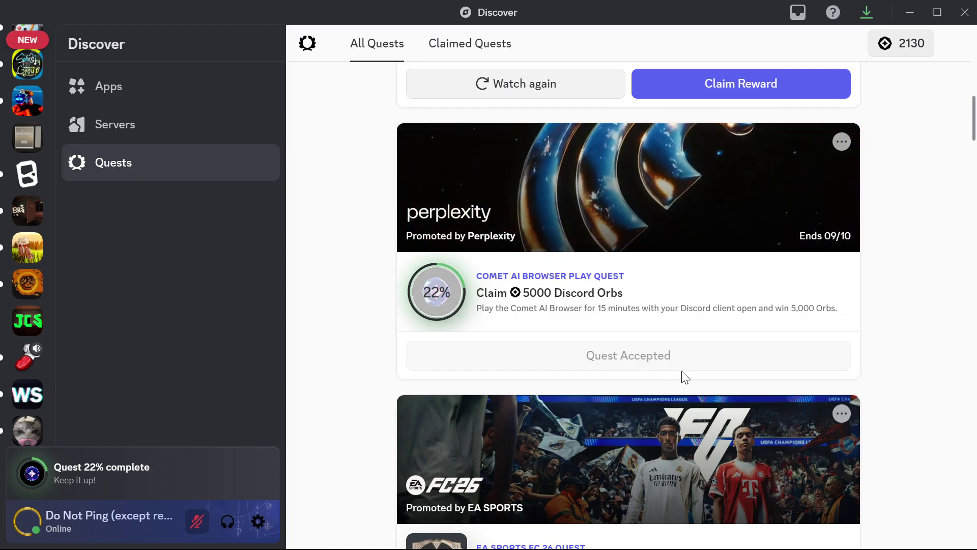
key(ctrl+shift+i)
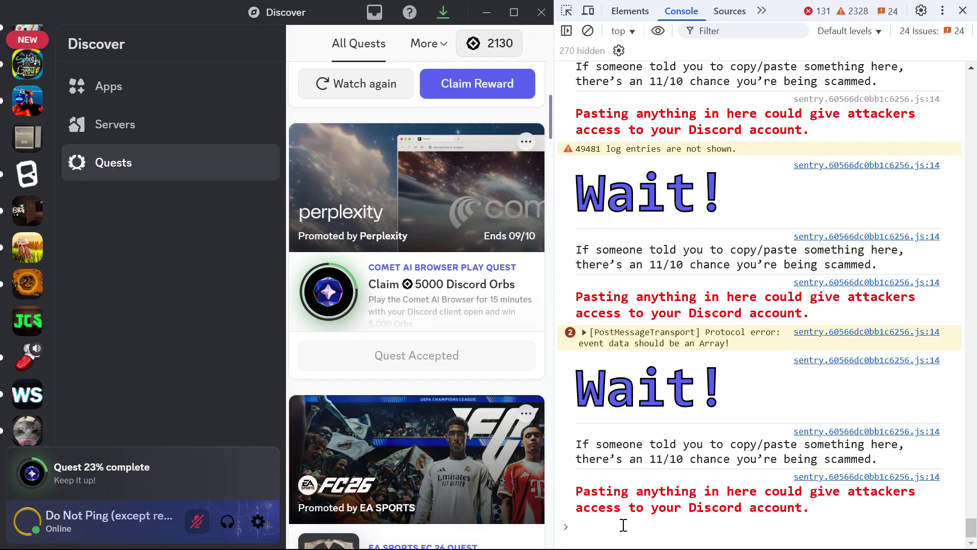
click(623, 524)
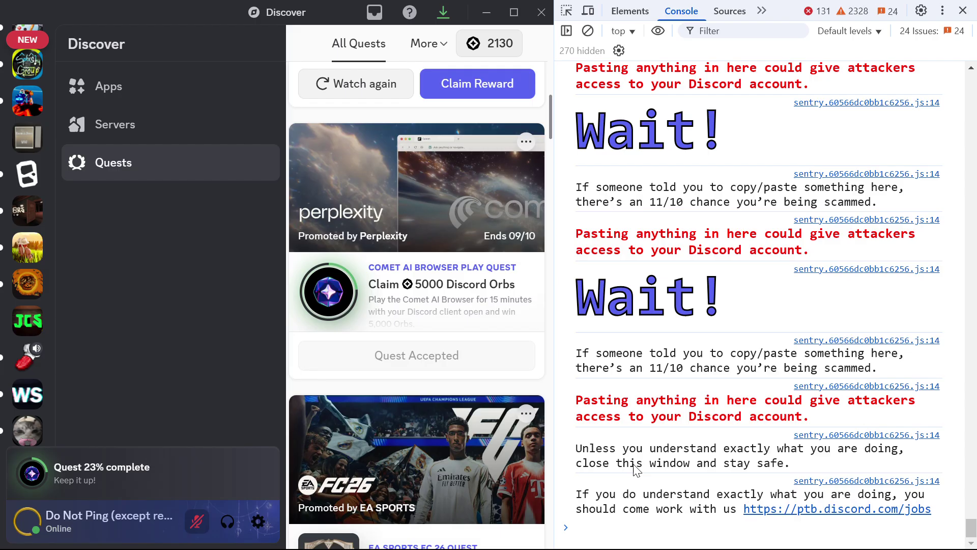
text(allow pasting)
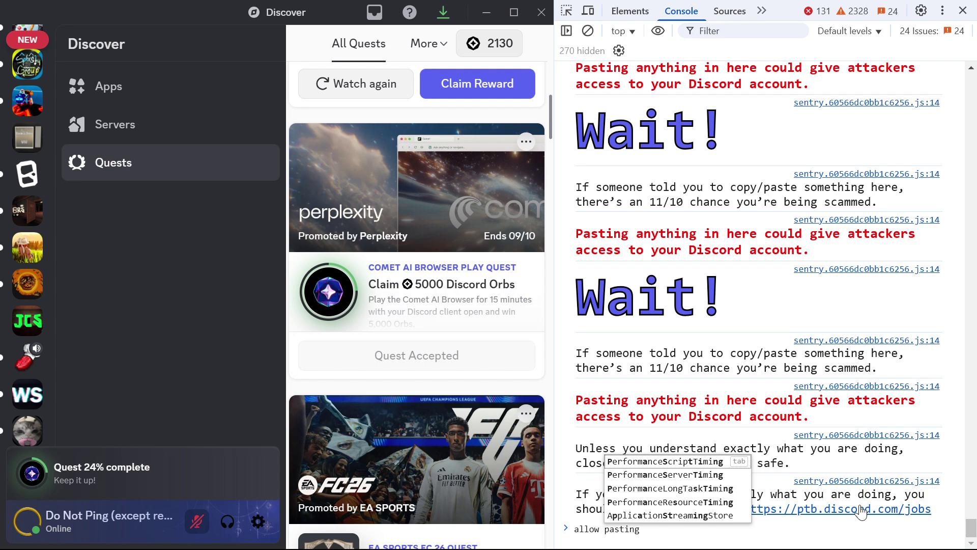
key(Return)
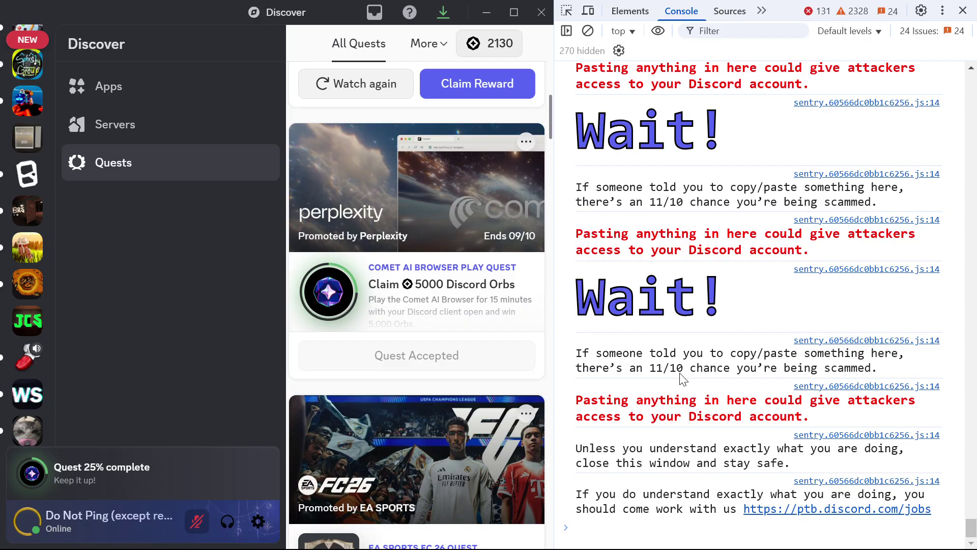
Step: Paste the copied quest script into the console, run it, and close the developer tools
key(ctrl+v)
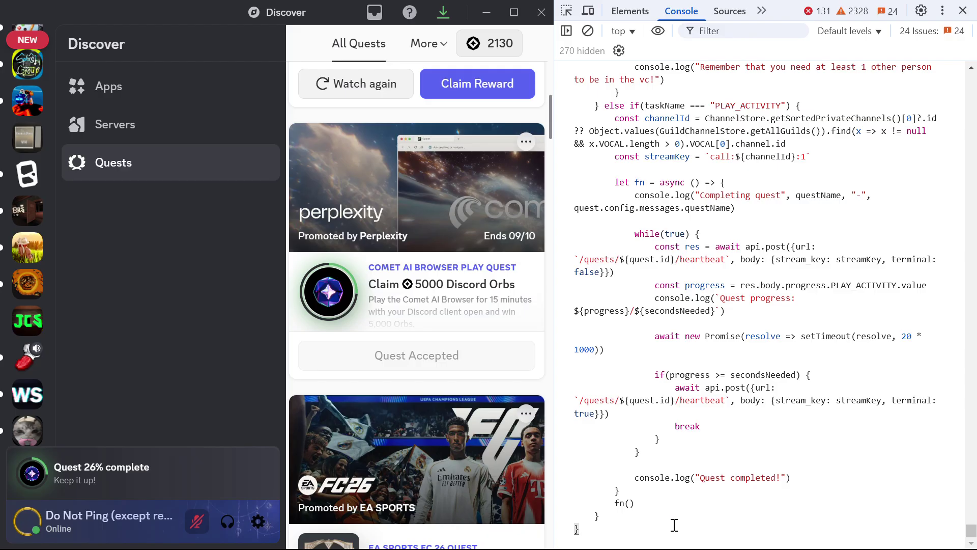
key(Return)
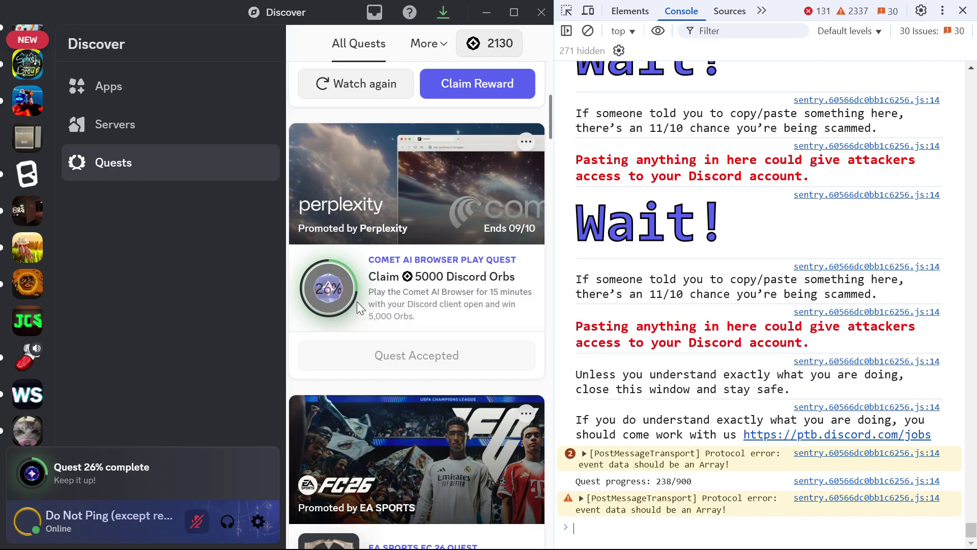
click(962, 12)
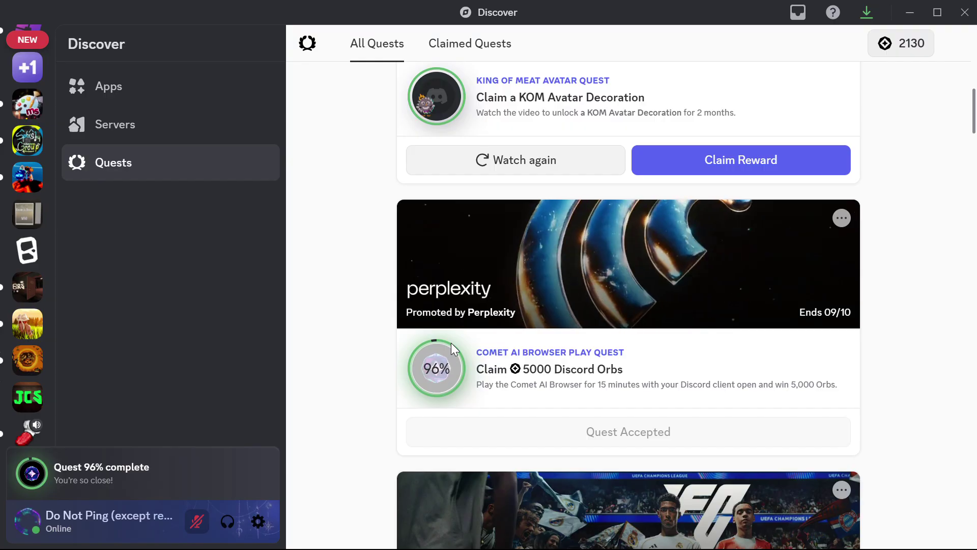
key(super)
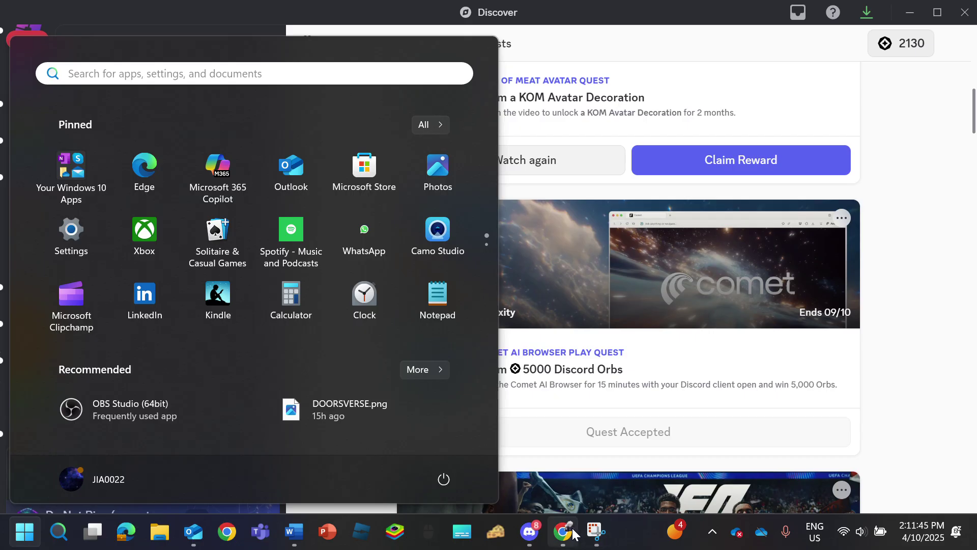
mouse_move(608, 535)
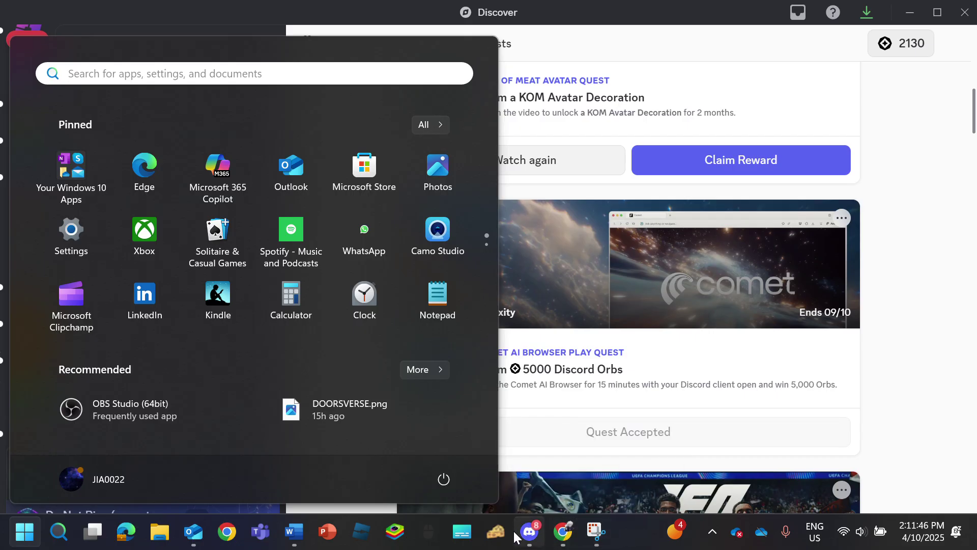
key(super)
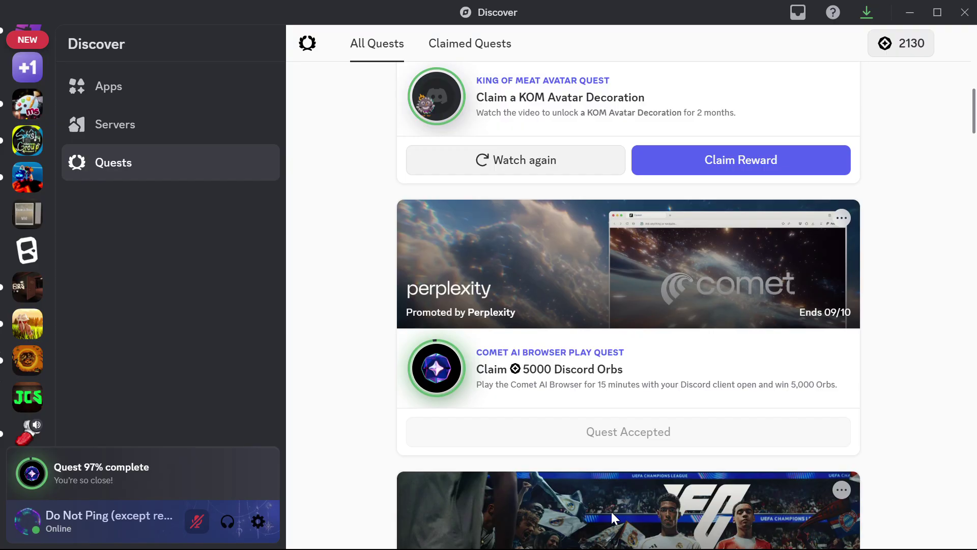
key(super)
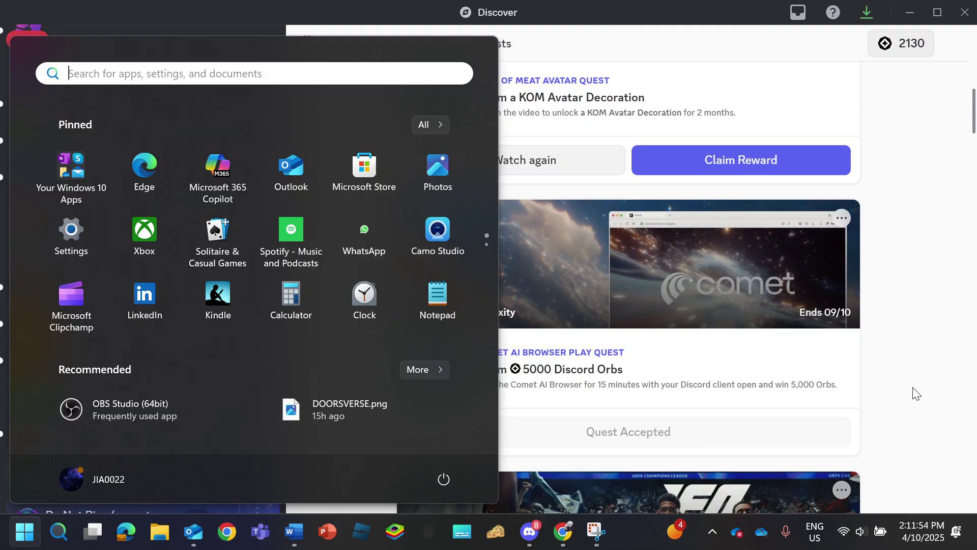
key(super)
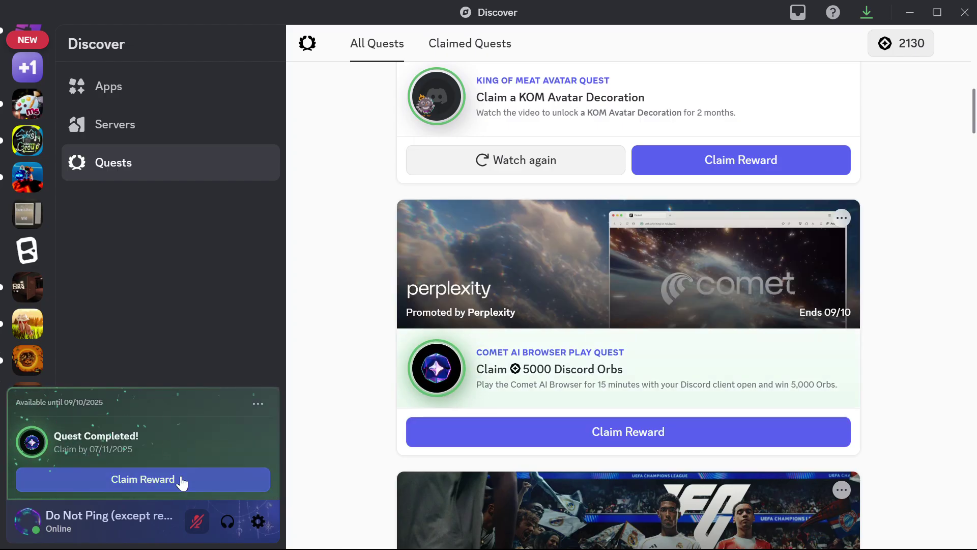
Step: Claim the 5000 Orbs reward of the completed Comet quest and dismiss the balance dialog
click(181, 478)
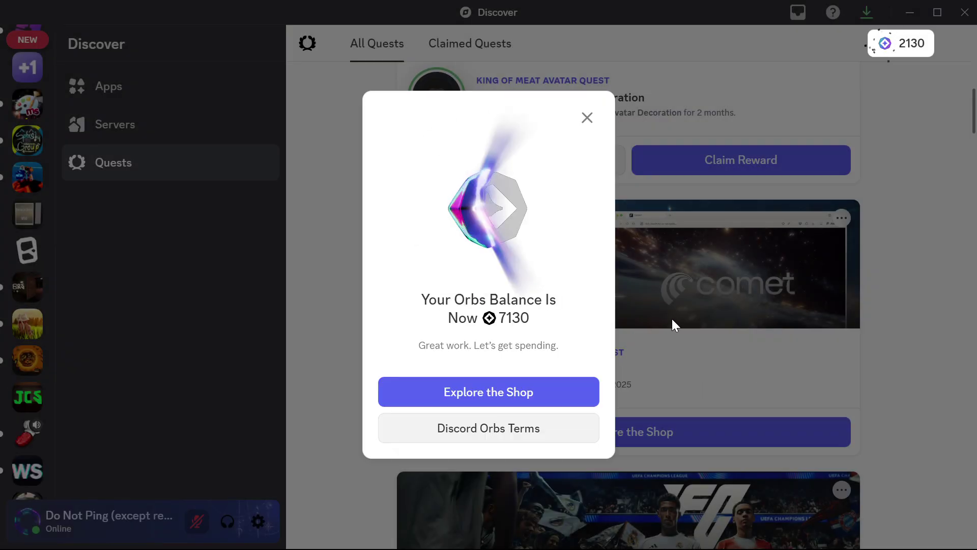
click(682, 317)
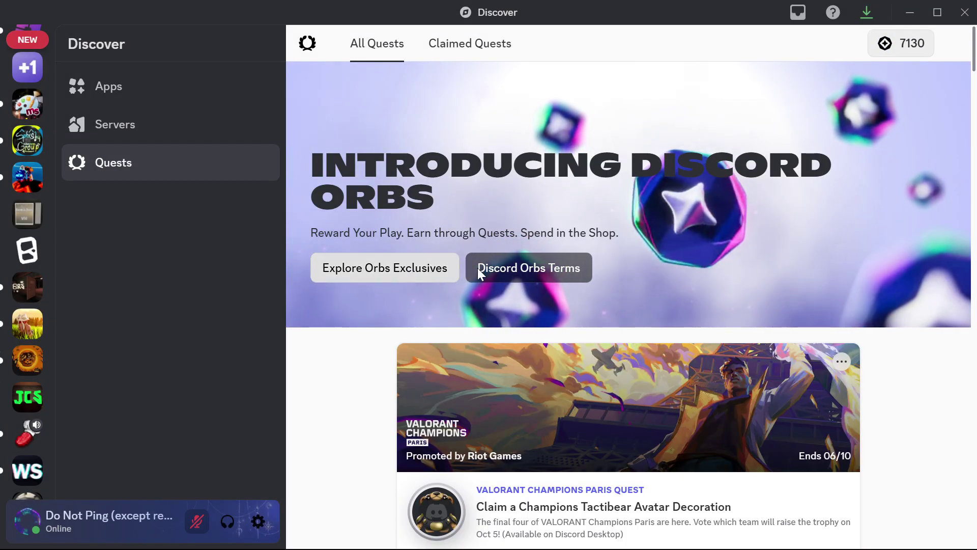
Step: Claim the Magic Mists profile effect from the shop's Orbs Exclusives for 3500 Orbs and put it to use
click(442, 270)
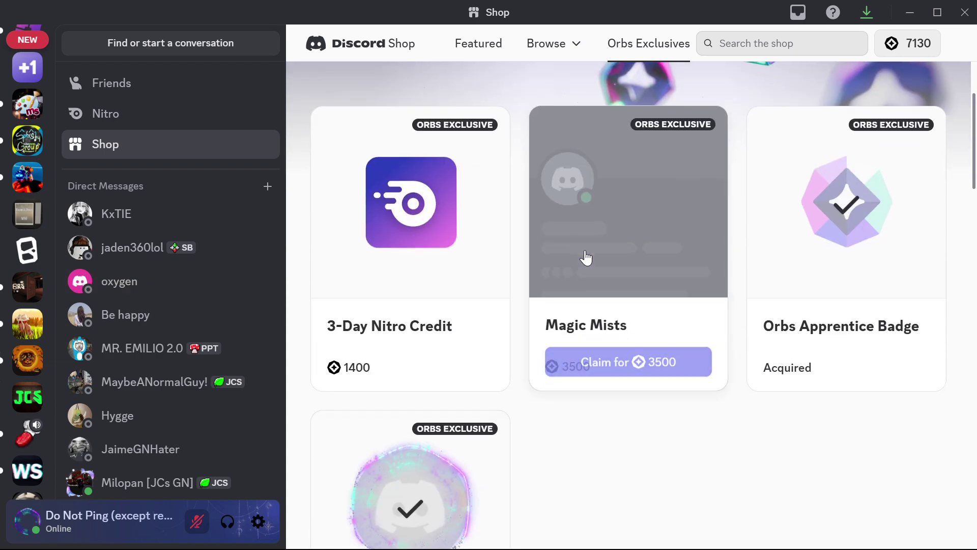
click(631, 366)
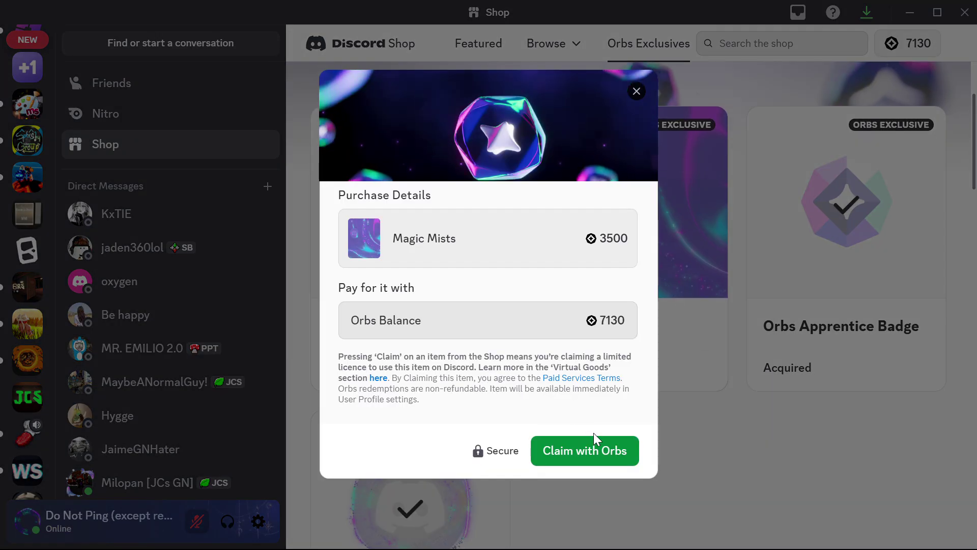
click(595, 453)
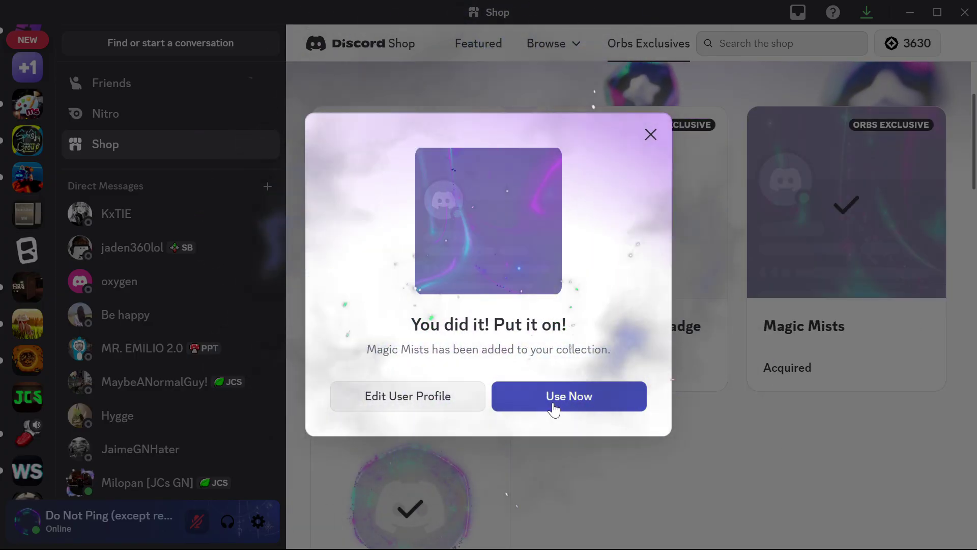
click(552, 406)
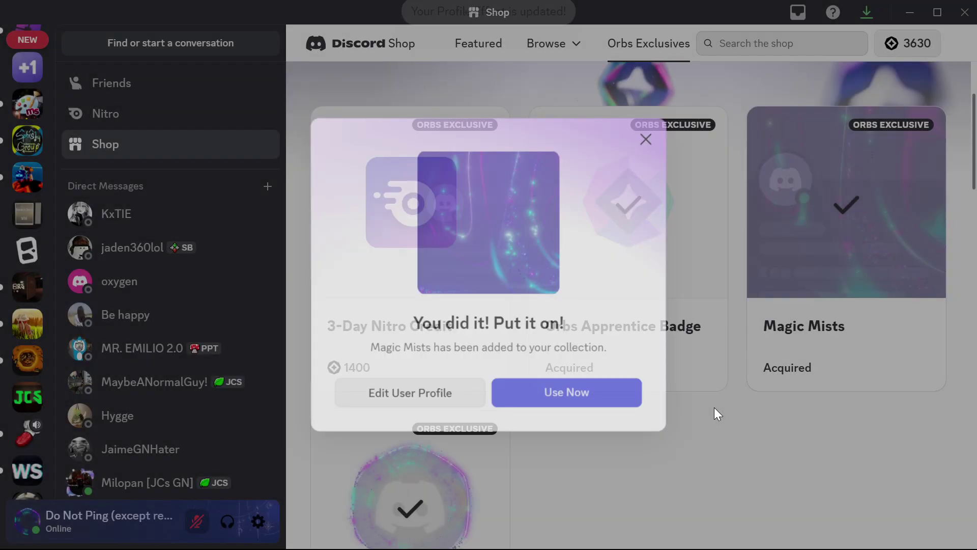
scroll(723, 255, up, 2)
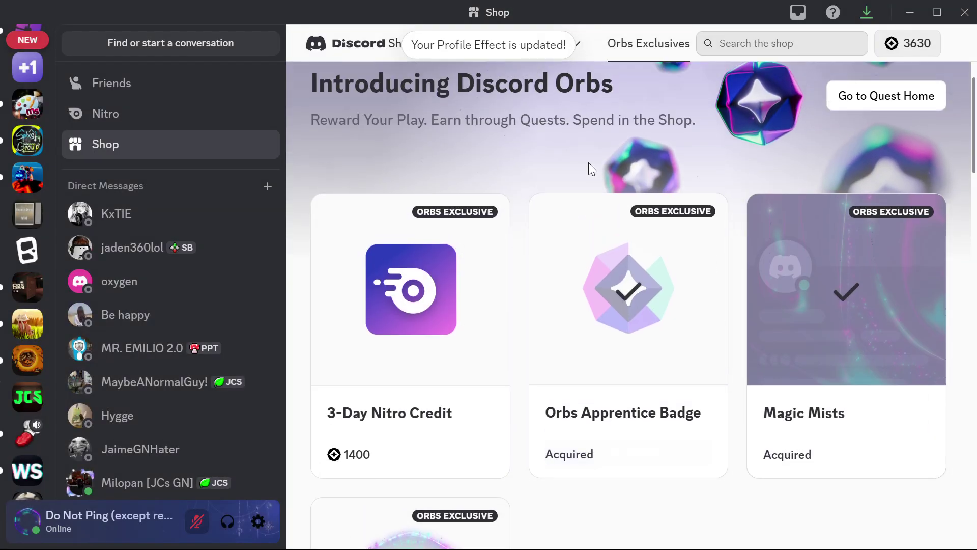
scroll(588, 162, up, 1)
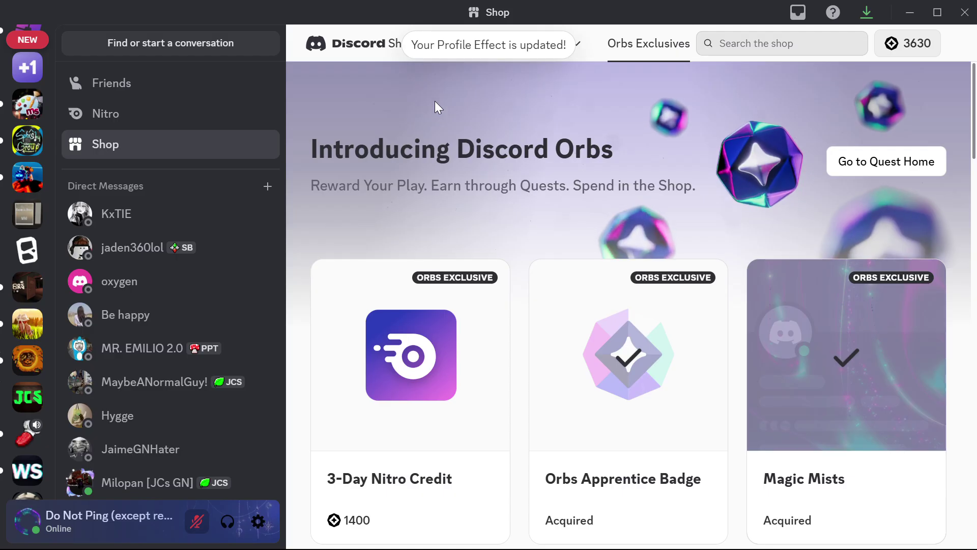
scroll(457, 178, down, 1)
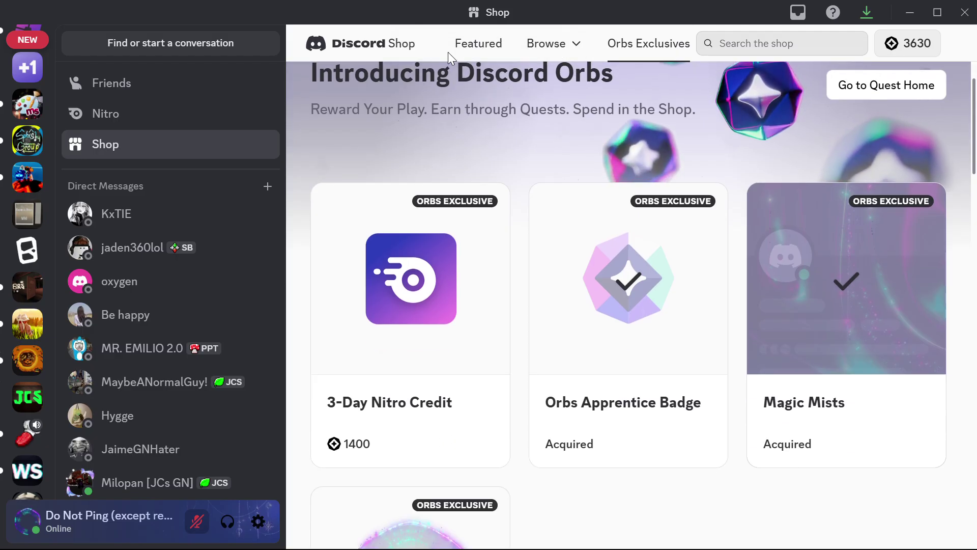